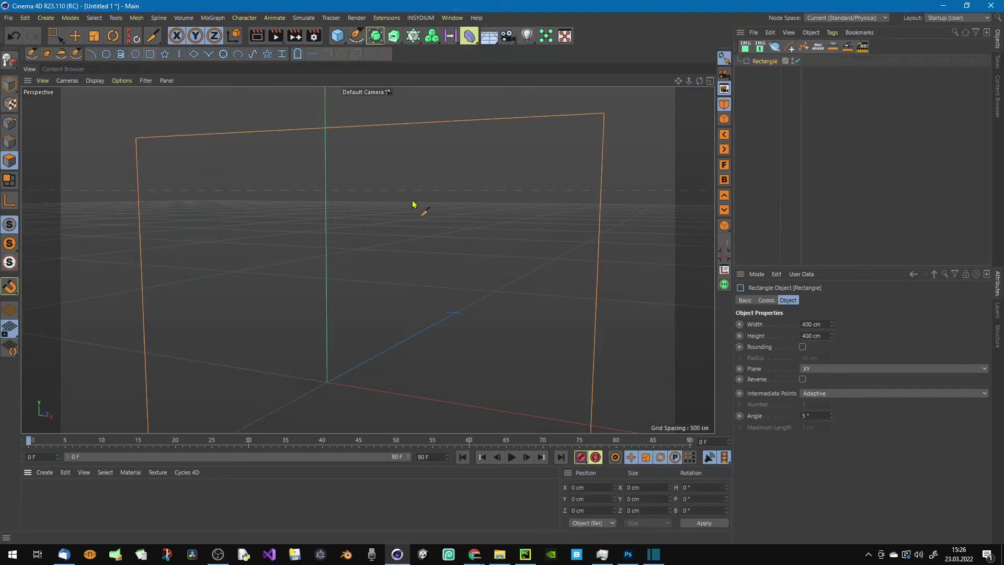
Make the rectangle an editable spline and box-select its top two points.
{"action": "key", "text": "h"}
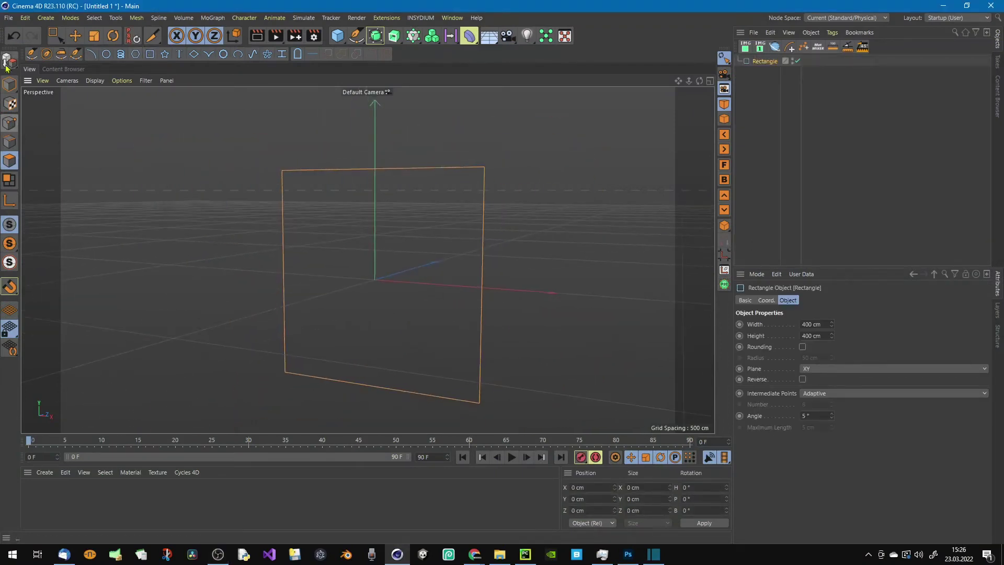
{"action": "left_click", "coordinate": [8, 60]}
{"action": "left_click", "coordinate": [9, 123]}
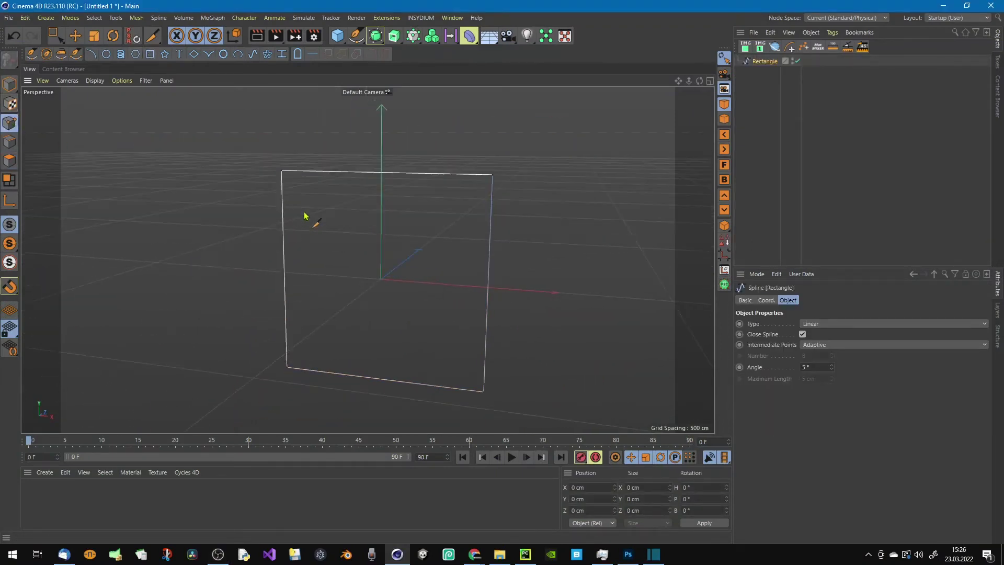
{"action": "key", "text": "0"}
{"action": "left_click_drag", "start_coordinate": [261, 134], "coordinate": [504, 224]}
Chamfer the two top corners into rounded arch corners, then deselect the spline.
{"action": "right_click", "coordinate": [539, 226]}
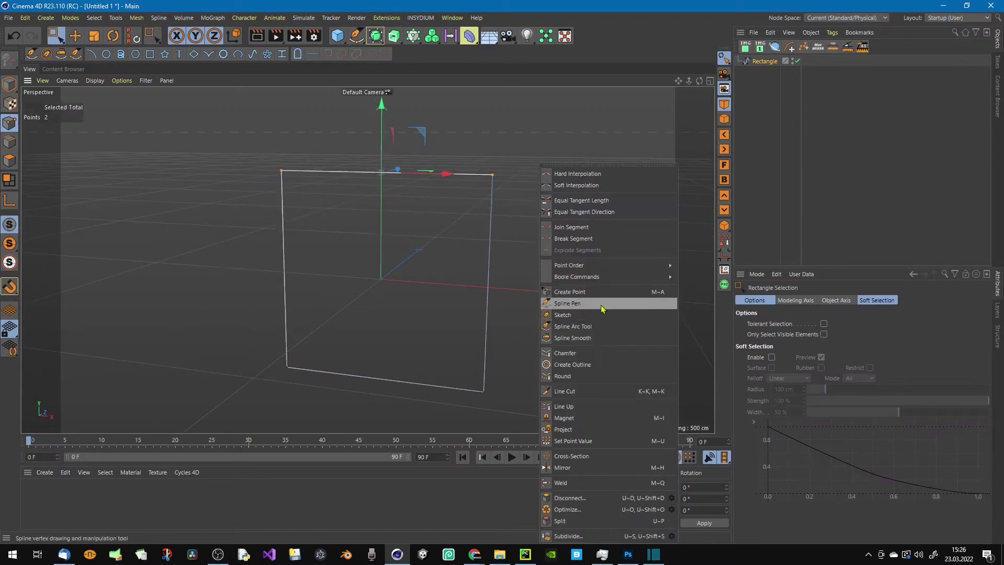
{"action": "left_click", "coordinate": [588, 353]}
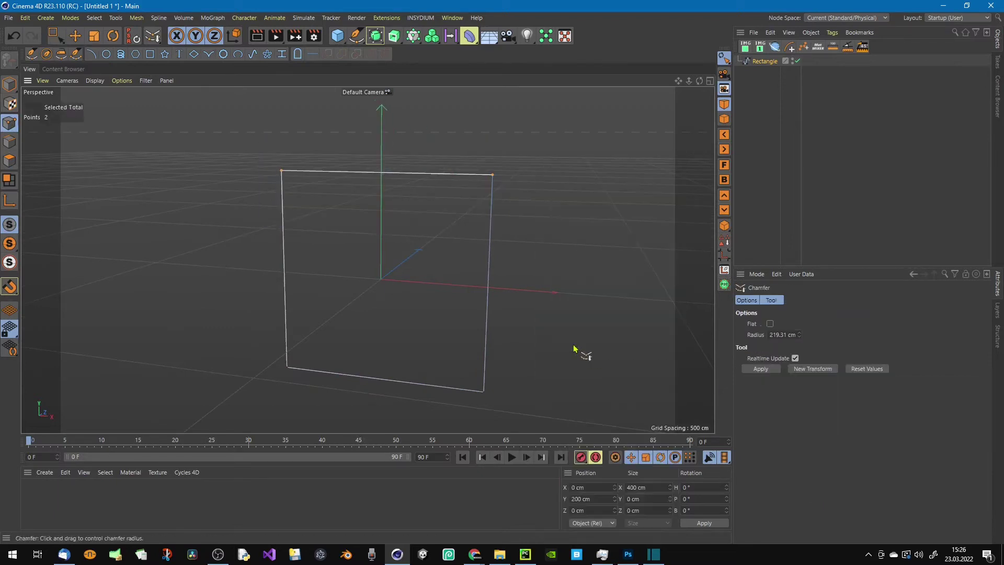
{"action": "left_click_drag", "start_coordinate": [579, 352], "coordinate": [690, 352]}
{"action": "scroll", "coordinate": [497, 286], "scroll_direction": "down", "scroll_amount": 2}
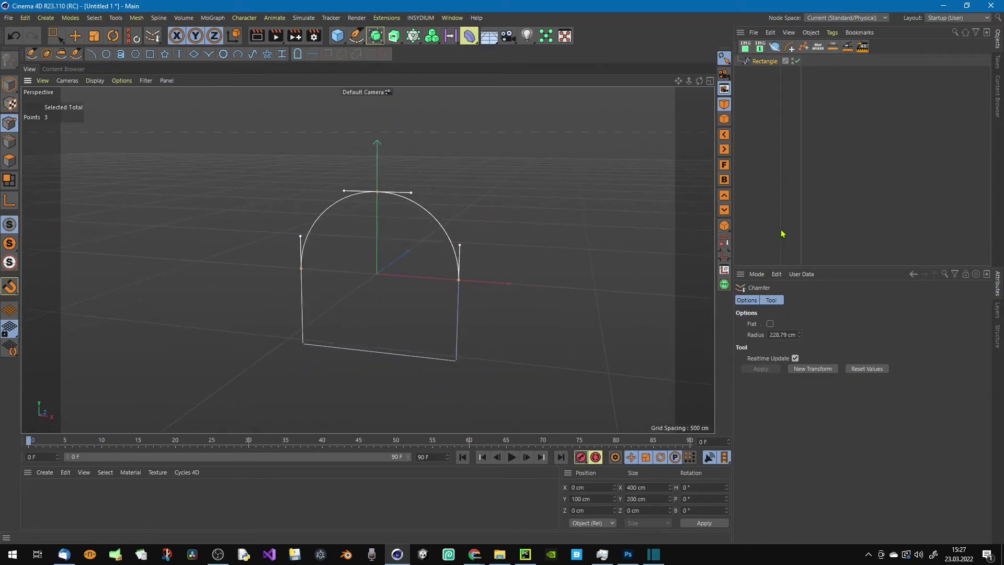
{"action": "left_click", "coordinate": [757, 153]}
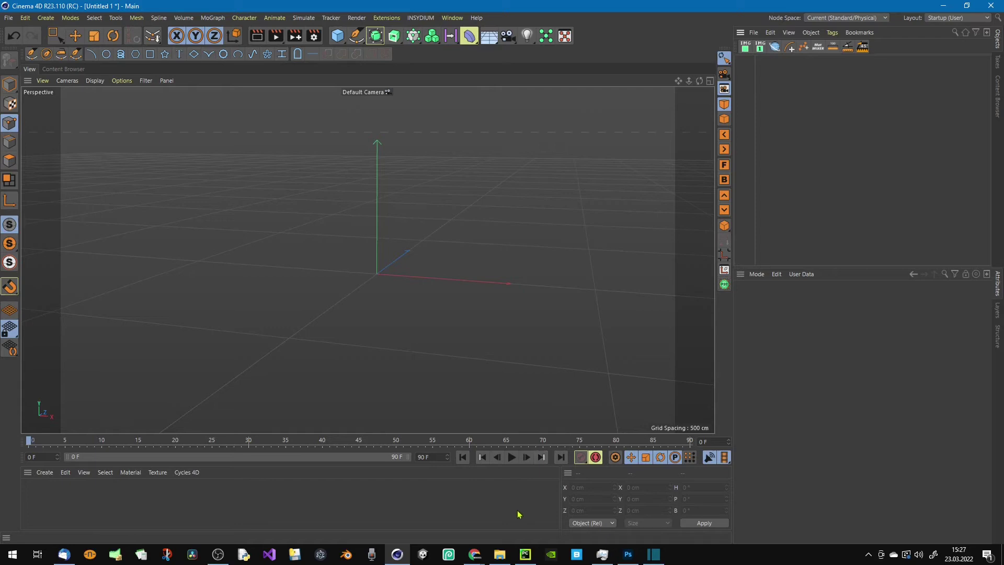
In File Explorer, go to Maxon Cinema 4D R23 > library > scripts.
{"action": "left_click", "coordinate": [506, 557]}
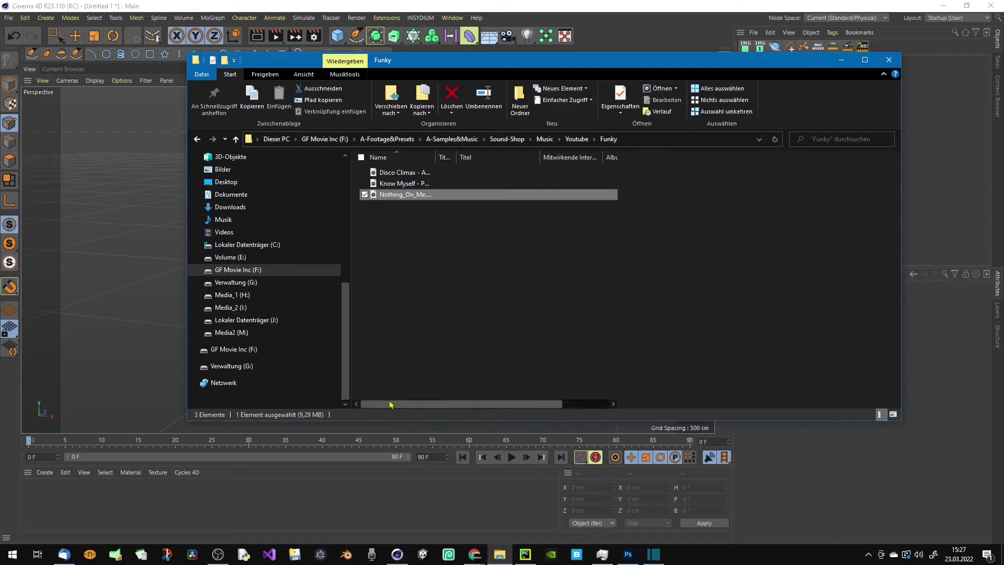
{"action": "scroll", "coordinate": [324, 272], "scroll_direction": "up", "scroll_amount": 4}
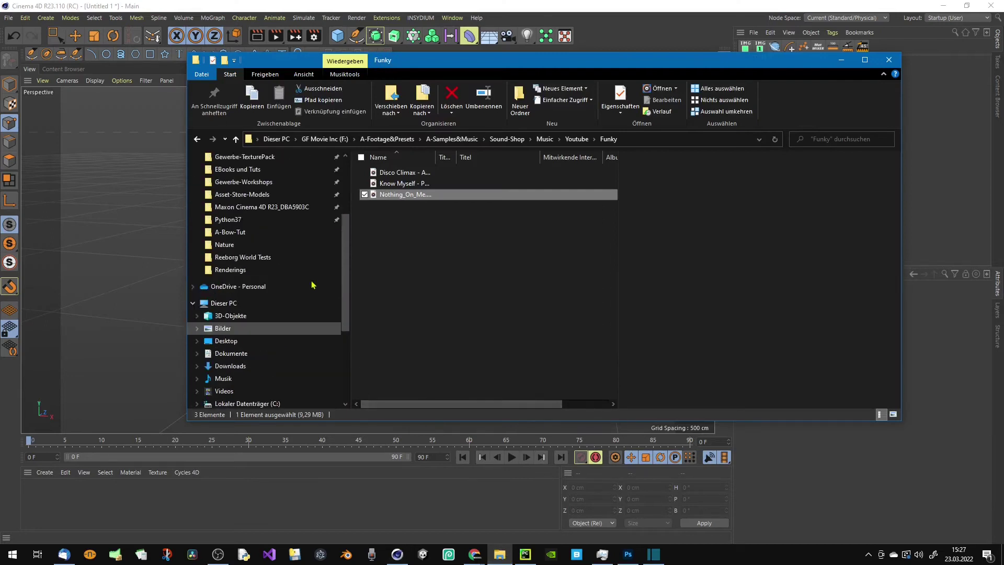
{"action": "scroll", "coordinate": [312, 284], "scroll_direction": "up", "scroll_amount": 2}
{"action": "left_click", "coordinate": [308, 259]}
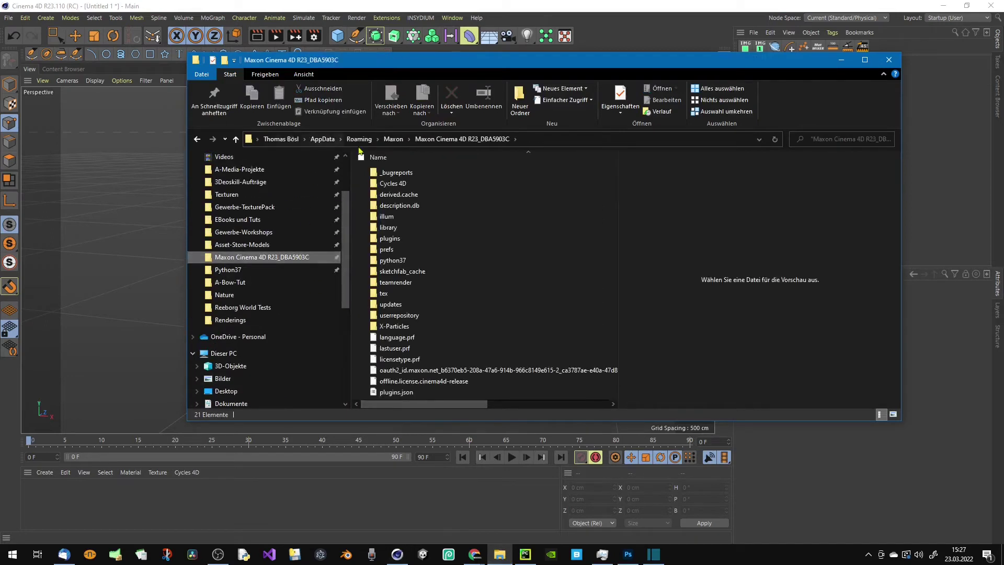
{"action": "double_click", "coordinate": [407, 229]}
{"action": "left_click", "coordinate": [409, 228]}
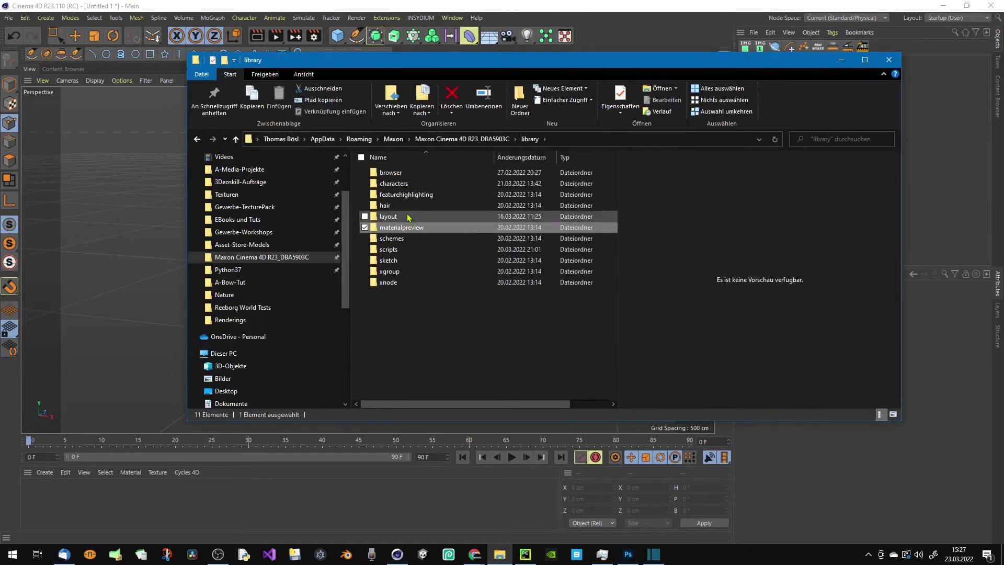
{"action": "double_click", "coordinate": [411, 250]}
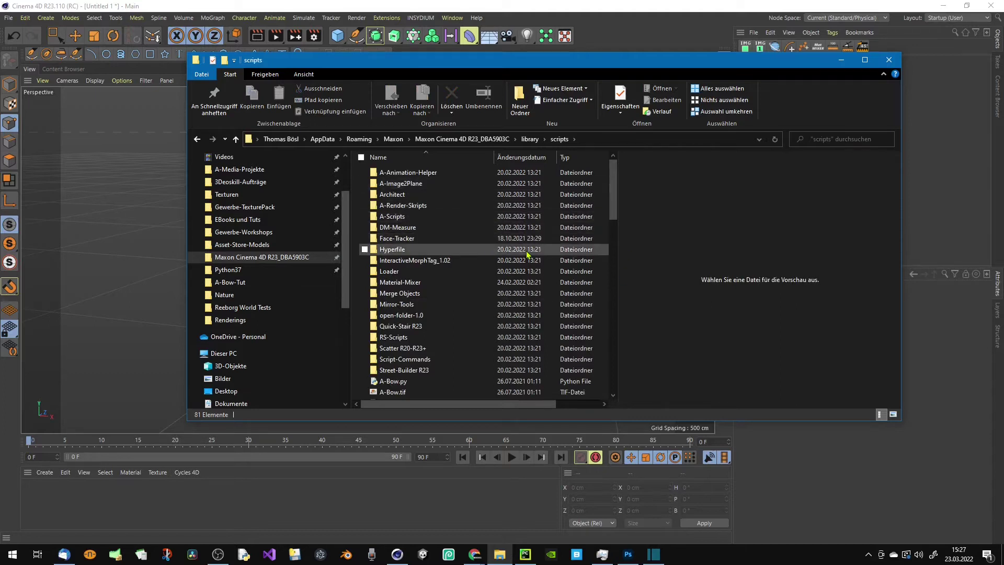
Close Explorer and look up 'arc' in the Customize Commands list via Customize Palettes.
{"action": "left_click", "coordinate": [888, 59]}
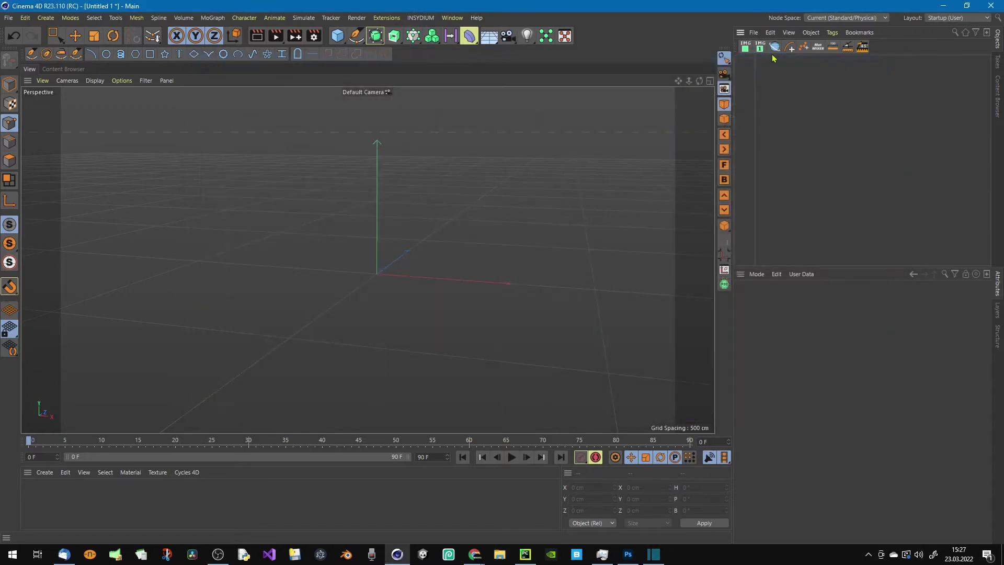
{"action": "right_click", "coordinate": [670, 44]}
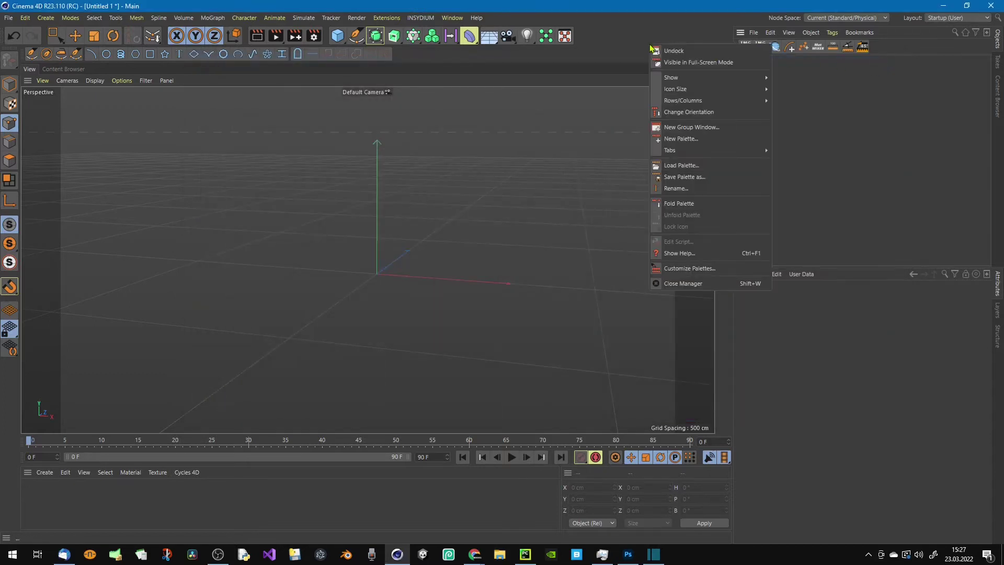
{"action": "left_click", "coordinate": [684, 268]}
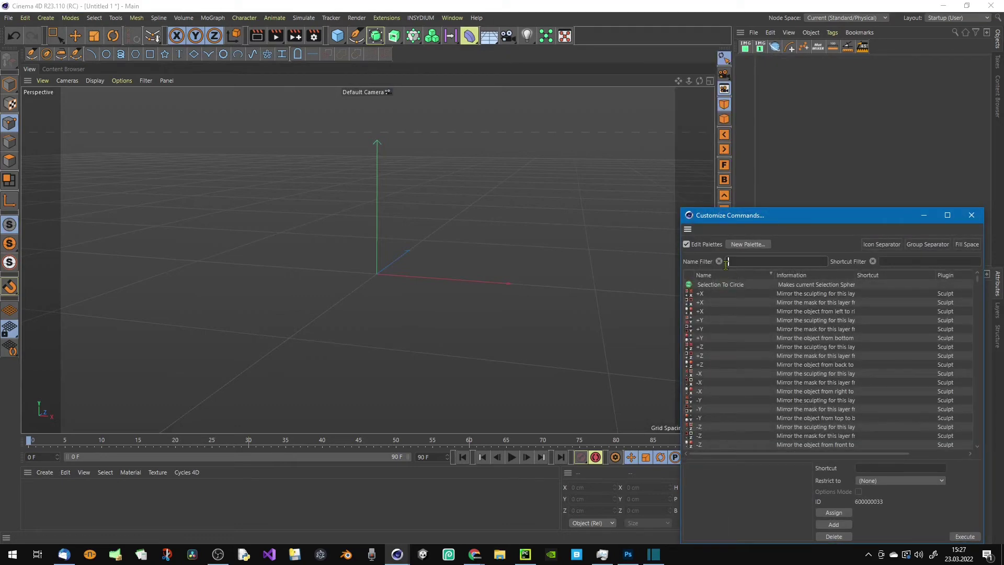
{"action": "type", "text": "arc"}
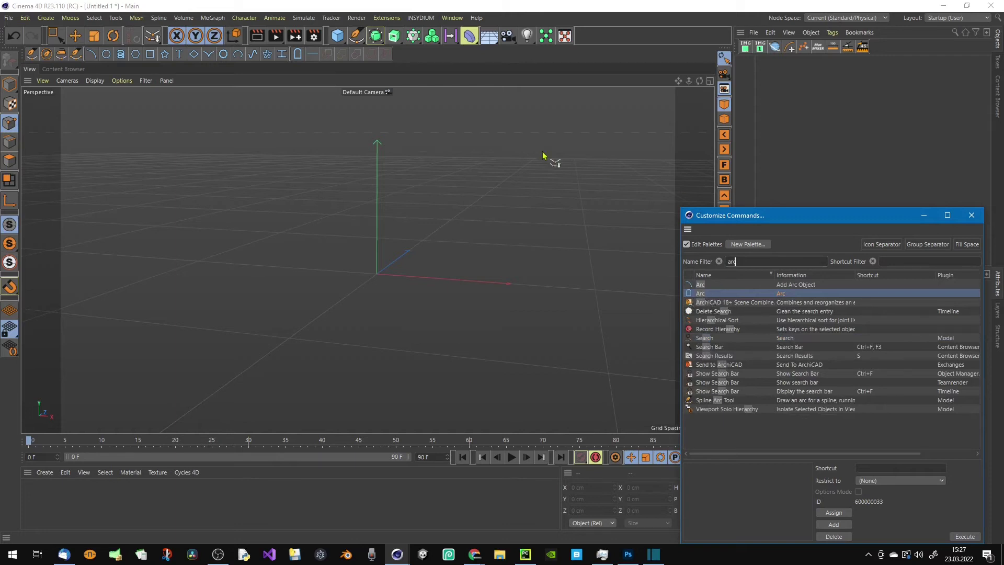
{"action": "left_click", "coordinate": [972, 215]}
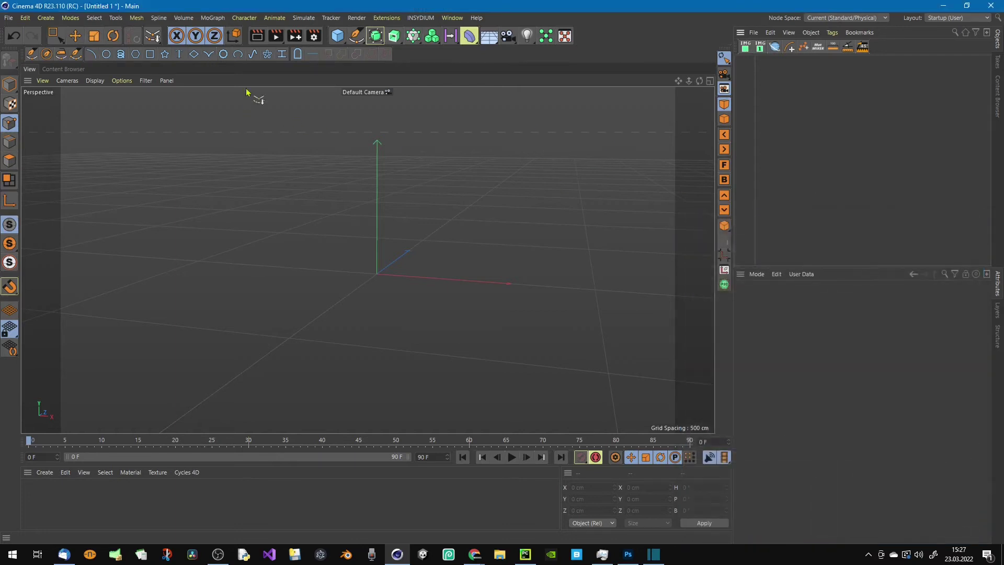
Add the Arc generator to the scene and widen the arch to 150 cm.
{"action": "left_click", "coordinate": [295, 54]}
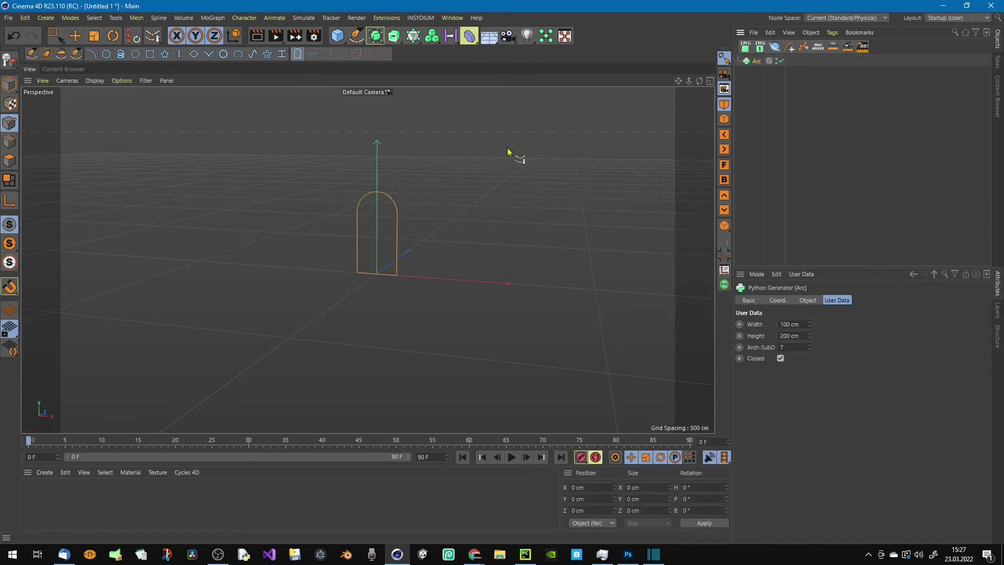
{"action": "left_click_drag", "start_coordinate": [419, 242], "coordinate": [549, 220], "text": "alt"}
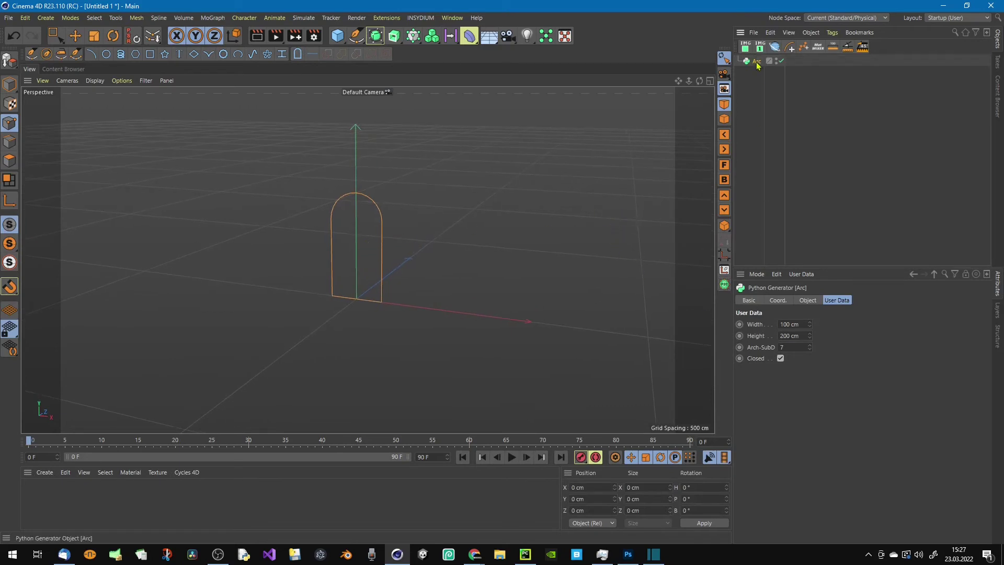
{"action": "left_click", "coordinate": [810, 322]}
{"action": "mouse_move", "coordinate": [810, 324]}
{"action": "left_mouse_down"}
{"action": "mouse_move", "coordinate": [836, 316]}
{"action": "mouse_move", "coordinate": [812, 336]}
{"action": "left_mouse_up"}
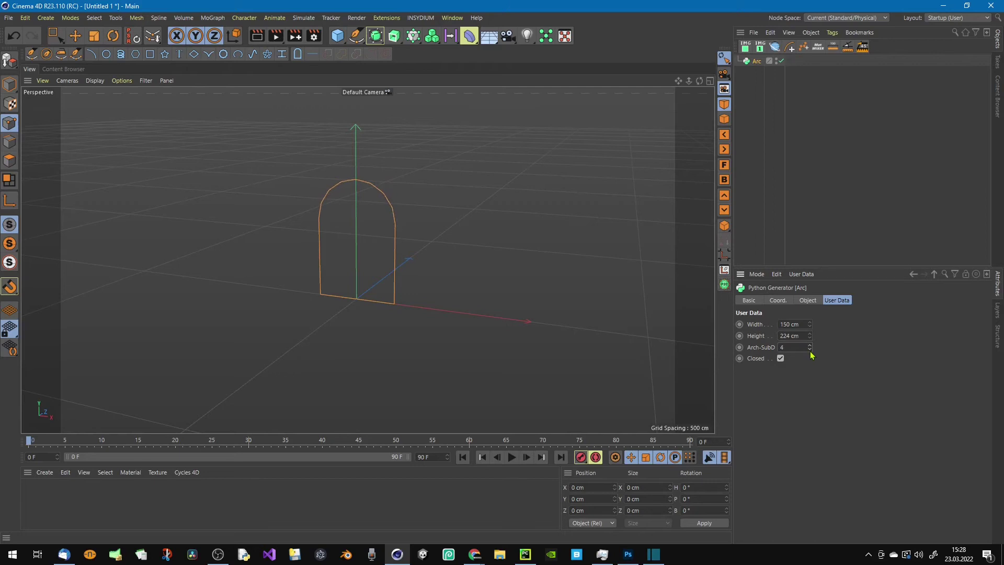
Keep Arch-SubD at 3 and toggle the arch's Closed option off and back on.
{"action": "left_click", "coordinate": [809, 349]}
{"action": "left_click", "coordinate": [810, 346]}
{"action": "left_click", "coordinate": [810, 348]}
{"action": "left_click", "coordinate": [810, 346]}
{"action": "left_click", "coordinate": [11, 89]}
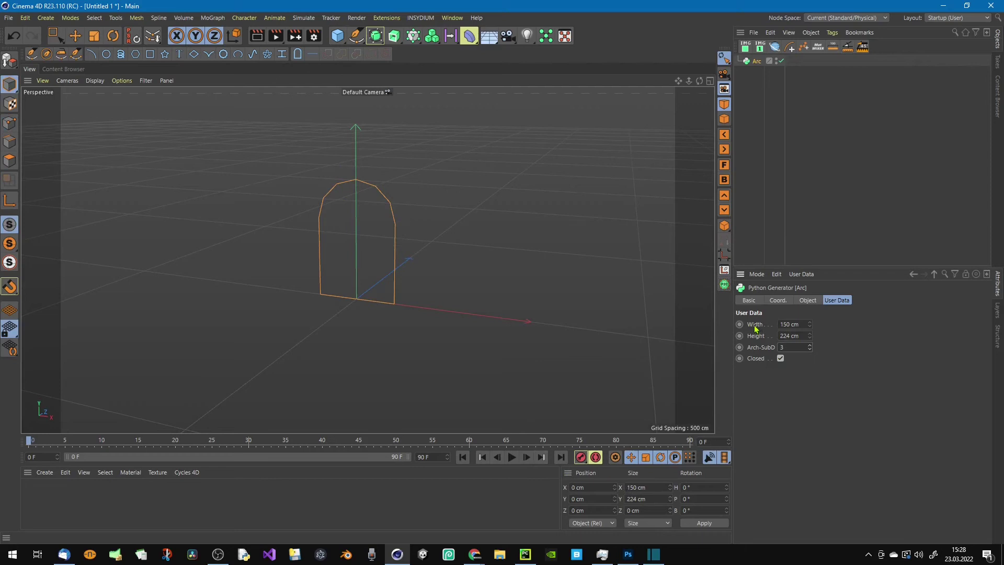
{"action": "left_click", "coordinate": [782, 361]}
{"action": "left_click", "coordinate": [781, 359]}
Extrude the arch spline into a solid and orbit around it.
{"action": "left_click", "coordinate": [394, 35], "text": "alt"}
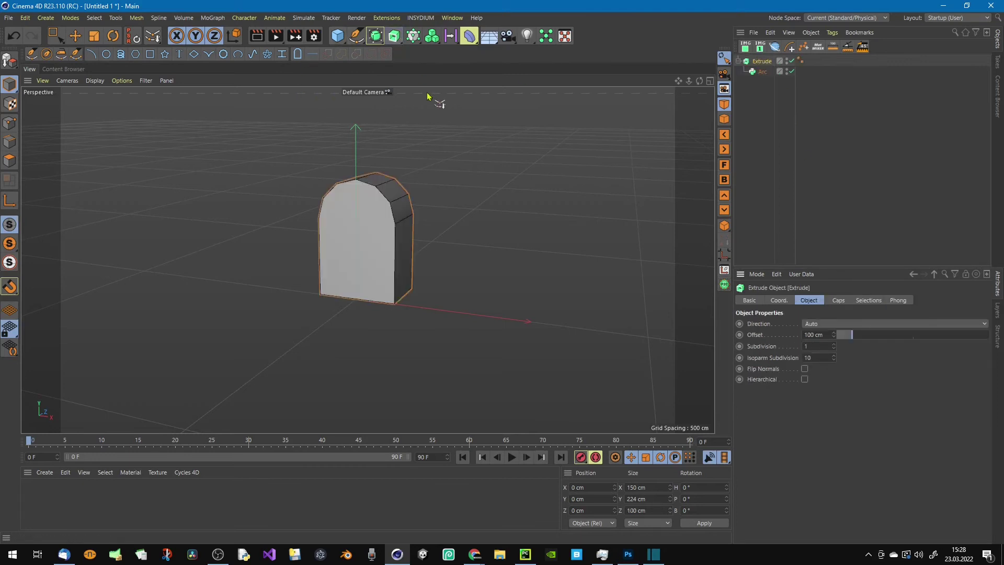
{"action": "left_click_drag", "start_coordinate": [392, 190], "coordinate": [378, 193], "text": "alt"}
{"action": "right_click", "coordinate": [393, 192]}
{"action": "left_click", "coordinate": [367, 195]}
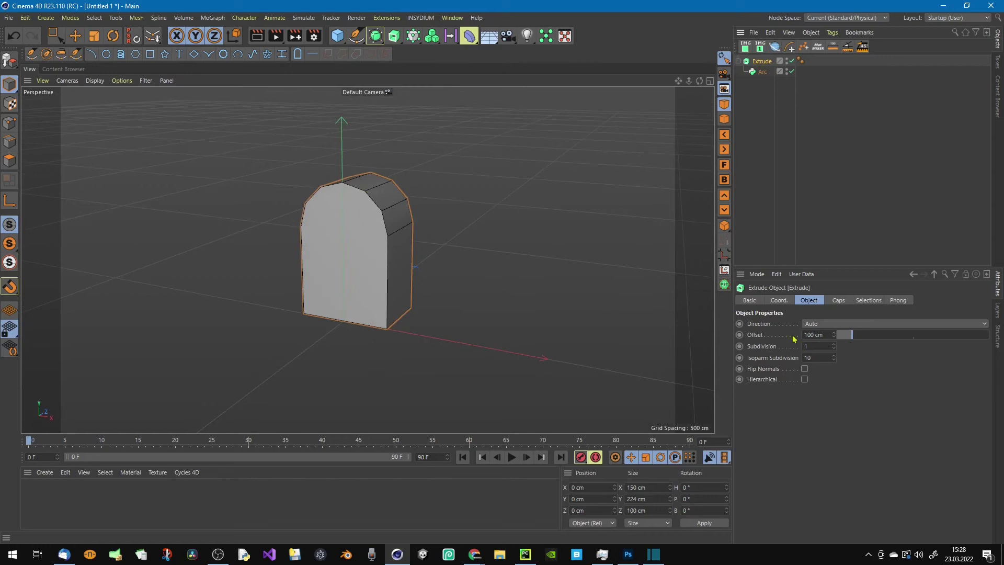
Uncheck Closed on the Arc and raise Arch-SubD to 9 for a smooth open tunnel.
{"action": "left_click", "coordinate": [761, 73]}
{"action": "left_click", "coordinate": [781, 359]}
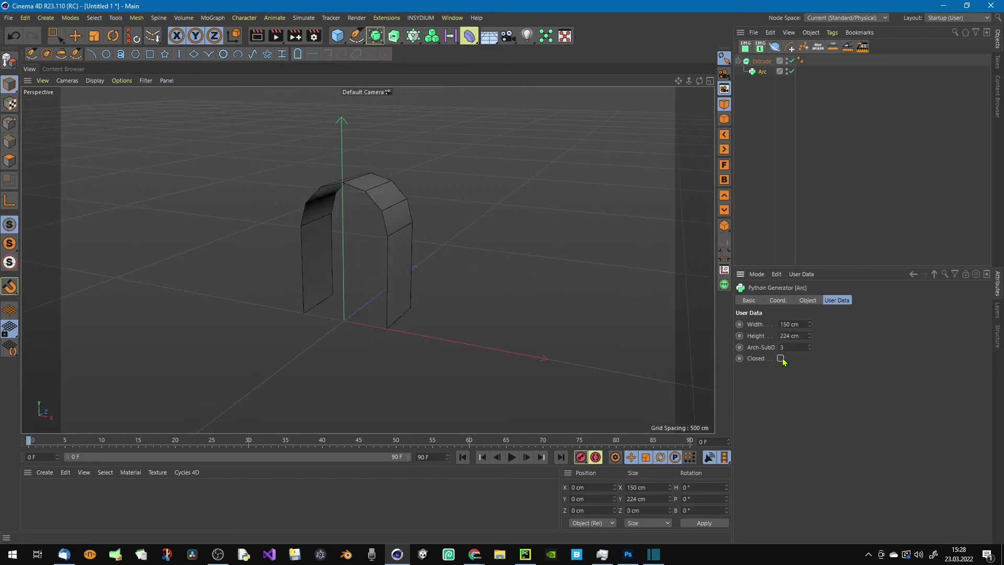
{"action": "left_click_drag", "start_coordinate": [441, 249], "coordinate": [406, 253], "text": "alt"}
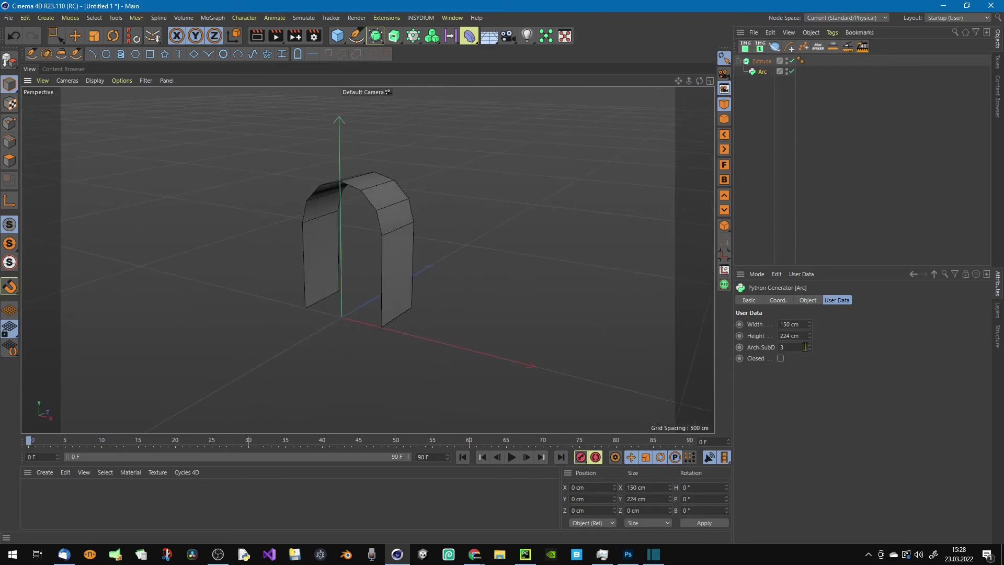
{"action": "left_click_drag", "start_coordinate": [809, 347], "coordinate": [831, 347]}
{"action": "left_click_drag", "start_coordinate": [442, 249], "coordinate": [426, 243], "text": "alt"}
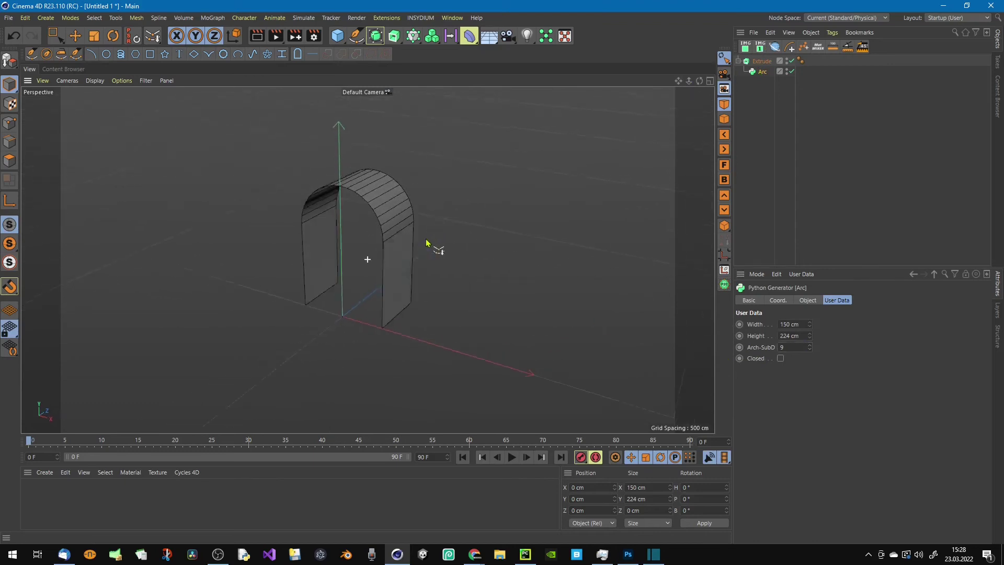
{"action": "left_click", "coordinate": [357, 209]}
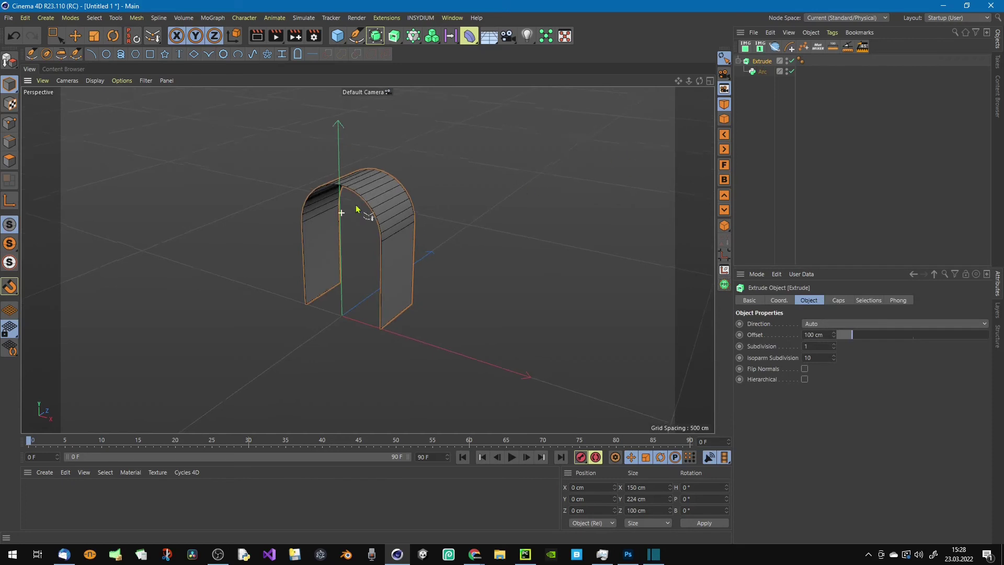
{"action": "left_click_drag", "start_coordinate": [356, 209], "coordinate": [350, 204], "text": "alt"}
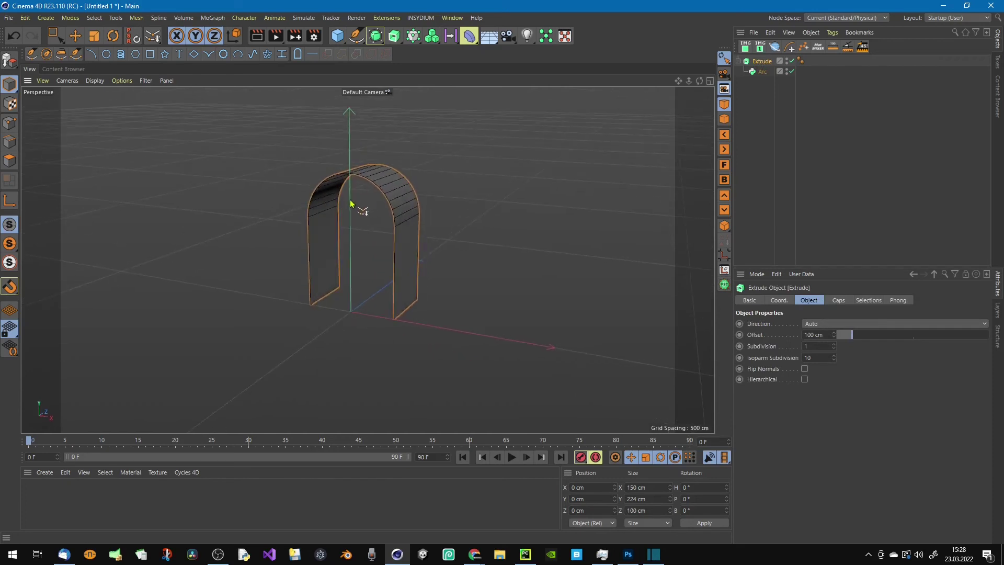
{"action": "left_click", "coordinate": [759, 71]}
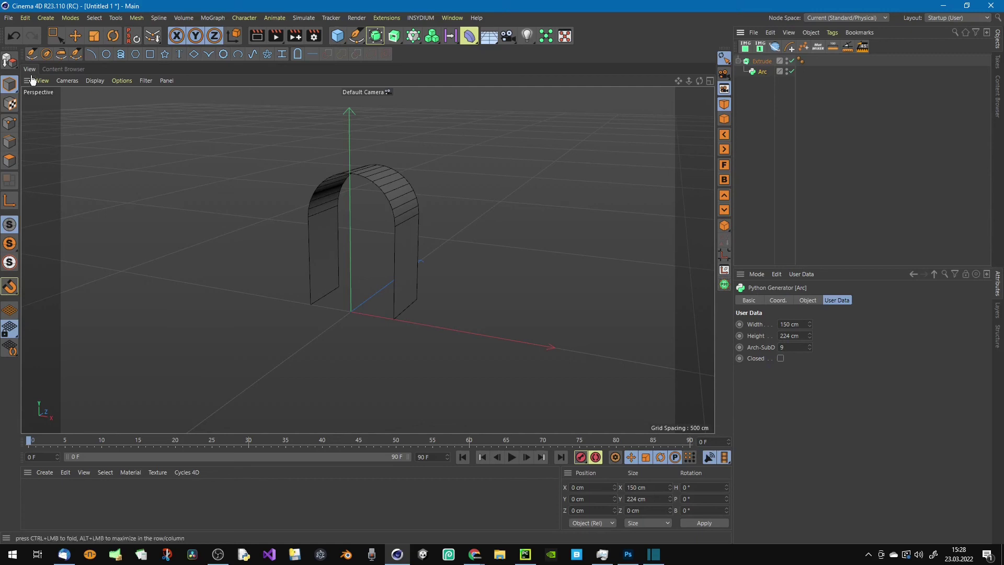
Make the Arc editable and set its child spline's Intermediate Points to Uniform.
{"action": "left_click", "coordinate": [9, 60]}
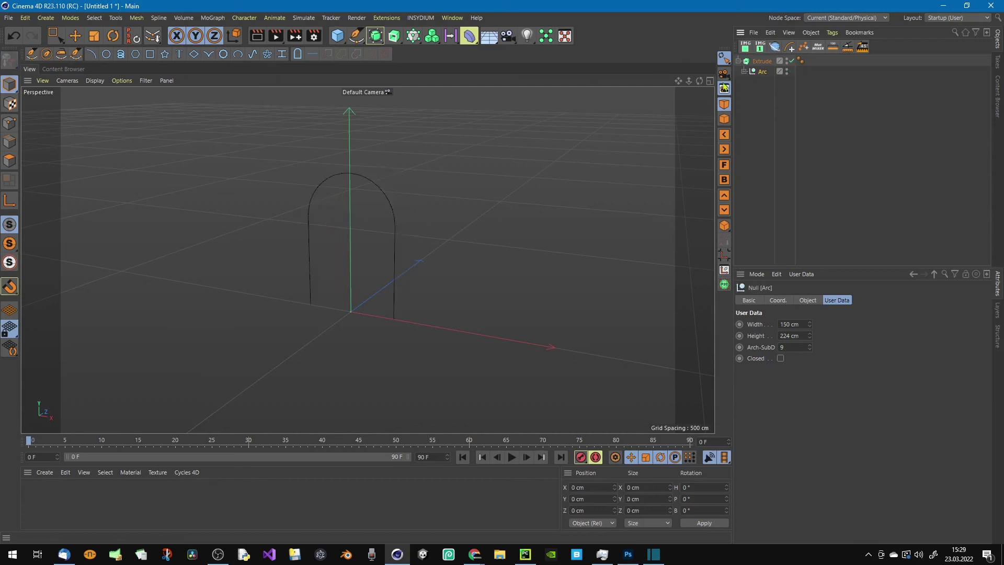
{"action": "left_click", "coordinate": [766, 82]}
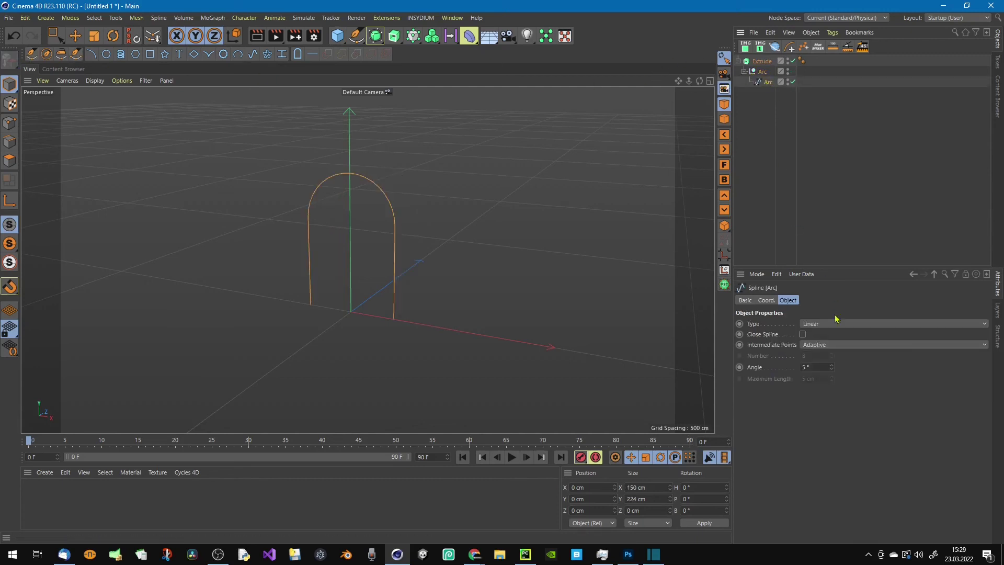
{"action": "left_click", "coordinate": [828, 347]}
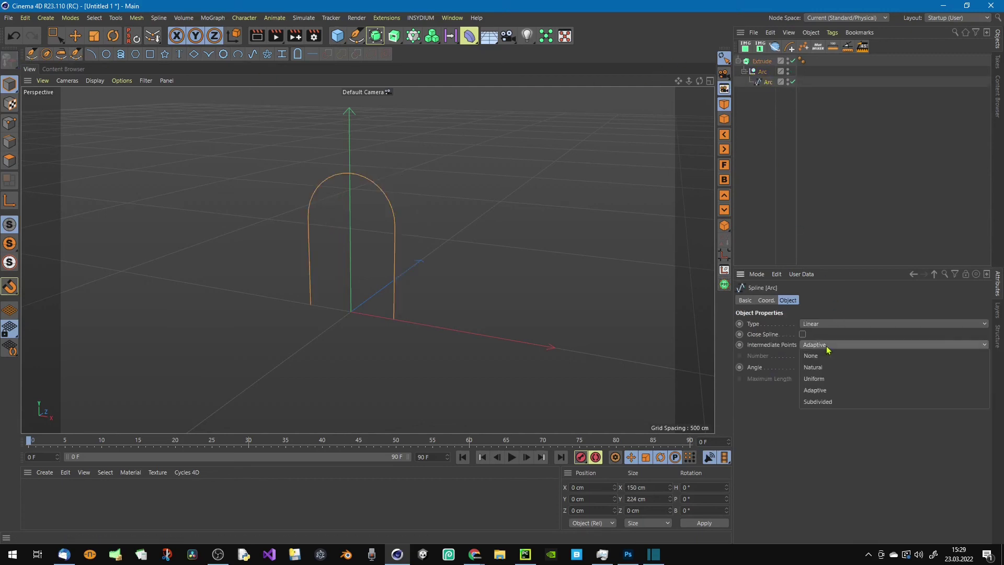
{"action": "left_click", "coordinate": [848, 381]}
Move the Arc spline directly under Extrude and inspect the denser extruded arch.
{"action": "left_click_drag", "start_coordinate": [767, 82], "coordinate": [769, 61]}
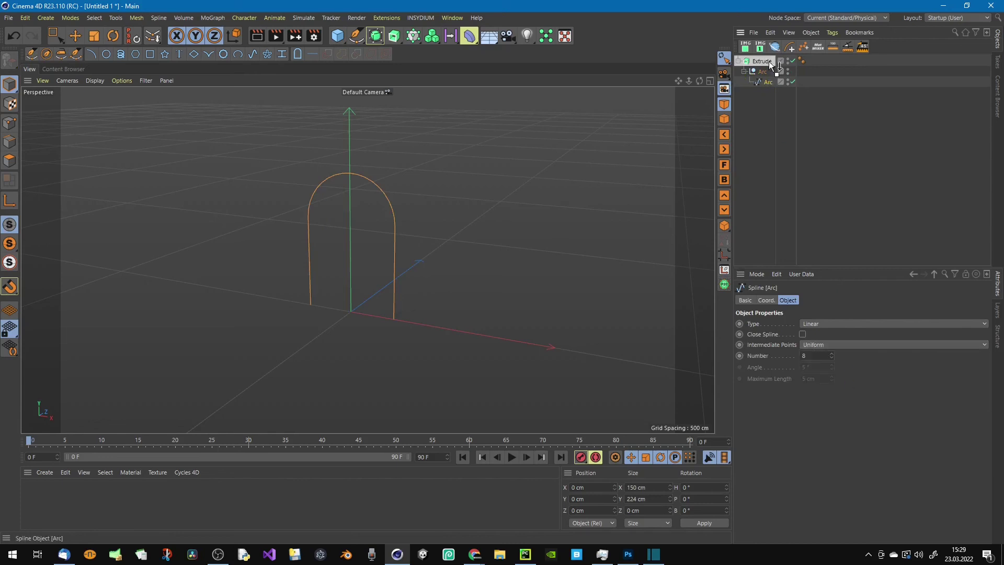
{"action": "left_click", "coordinate": [762, 61]}
{"action": "left_click_drag", "start_coordinate": [369, 224], "coordinate": [385, 209], "text": "alt"}
{"action": "left_click", "coordinate": [763, 82]}
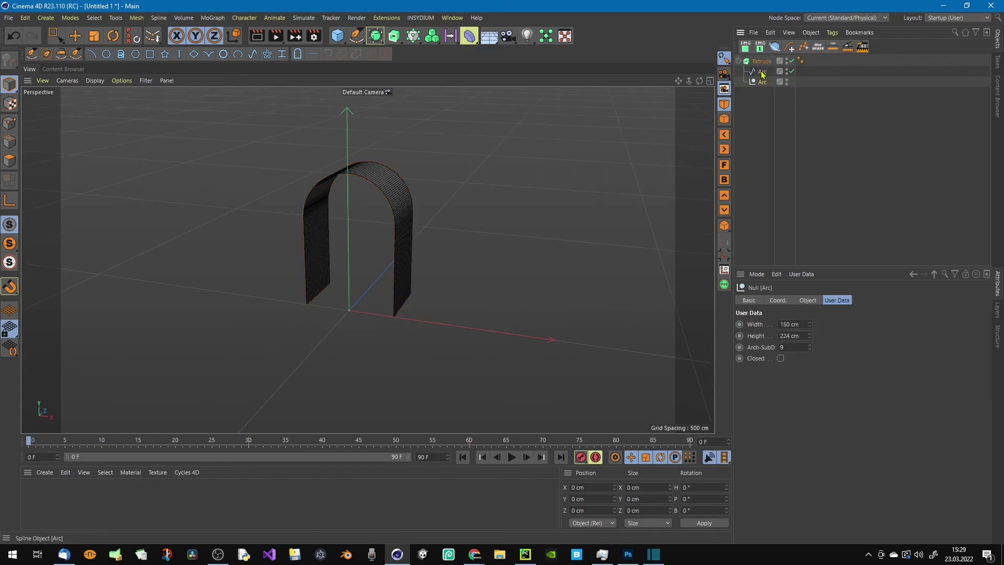
{"action": "left_click", "coordinate": [762, 71]}
{"action": "left_click", "coordinate": [762, 62]}
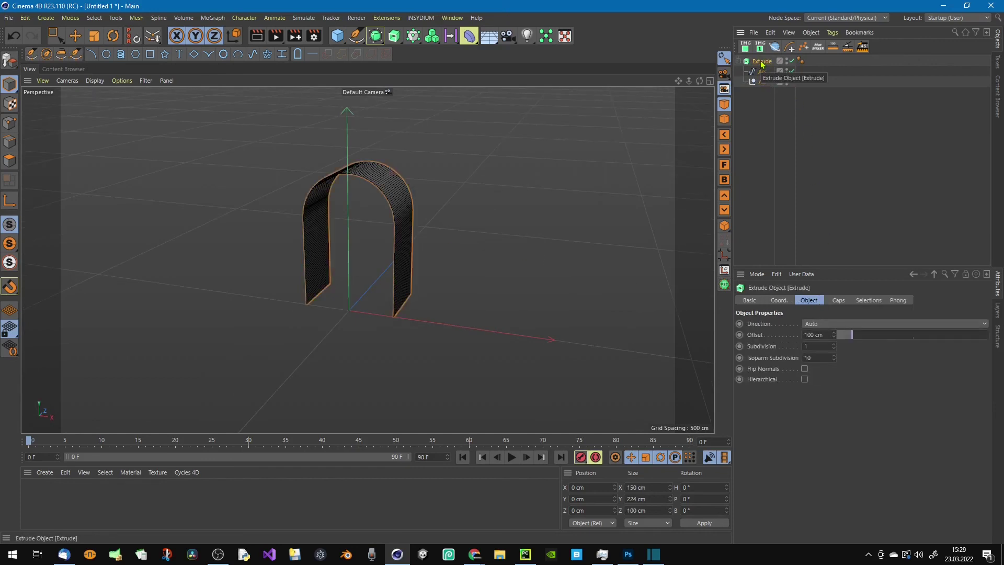